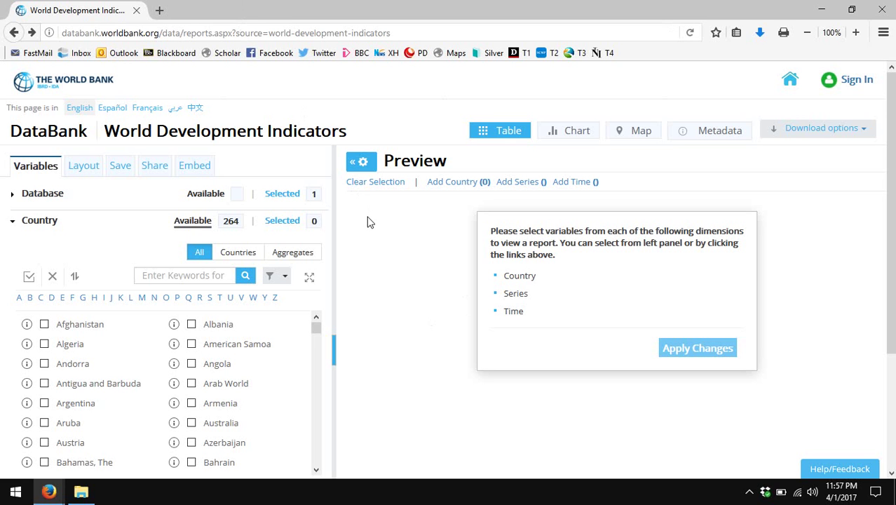
# - Select all 217 individual countries, excluding aggregates, in the Countries filter
pyautogui.click(239, 260)
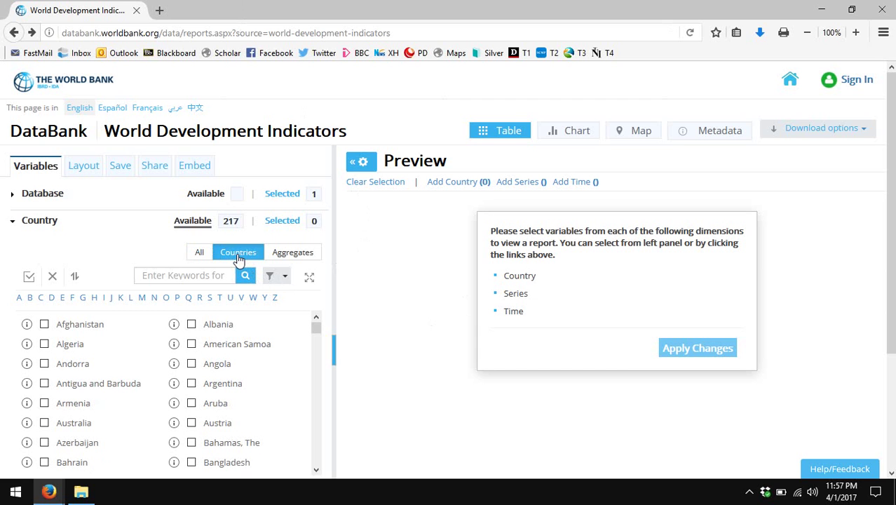
pyautogui.click(28, 276)
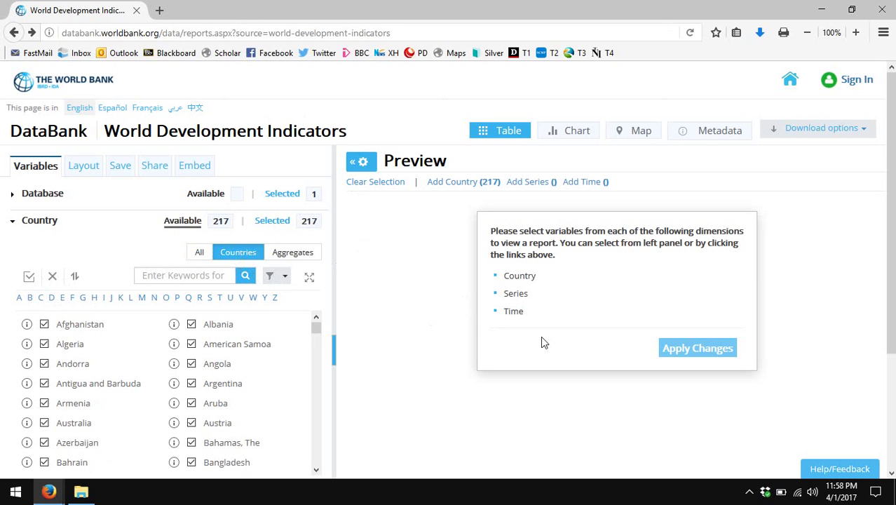
pyautogui.scroll(-1, 282, 348)
pyautogui.scroll(-3, 278, 348)
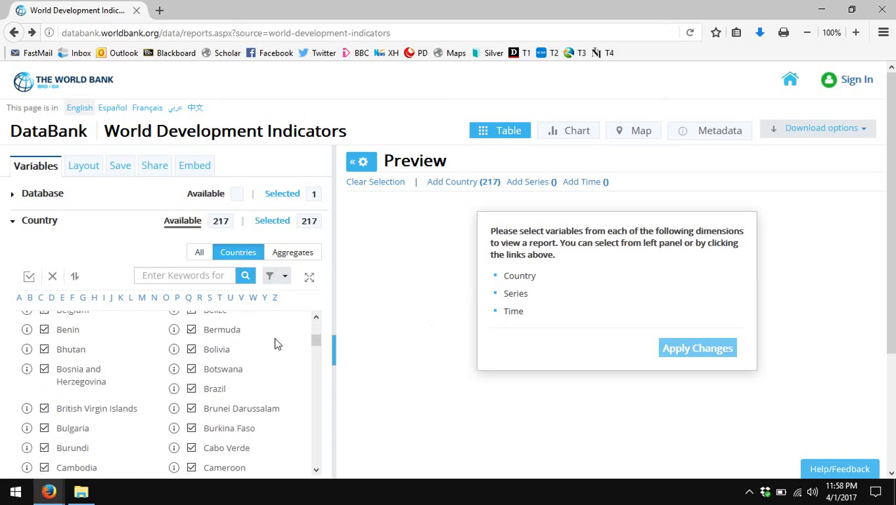
pyautogui.scroll(-4, 377, 336)
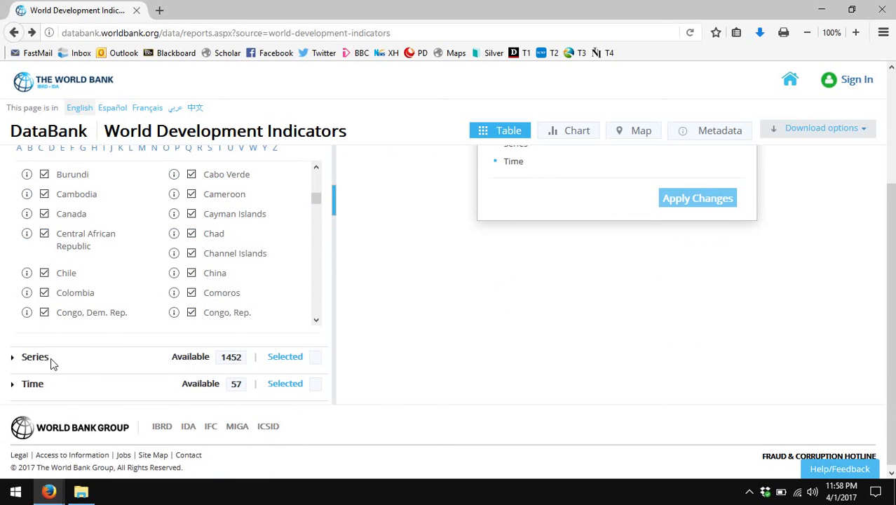
# - Search series for 'Refugee' and tick Refugee population by country of asylum and by origin
pyautogui.click(39, 359)
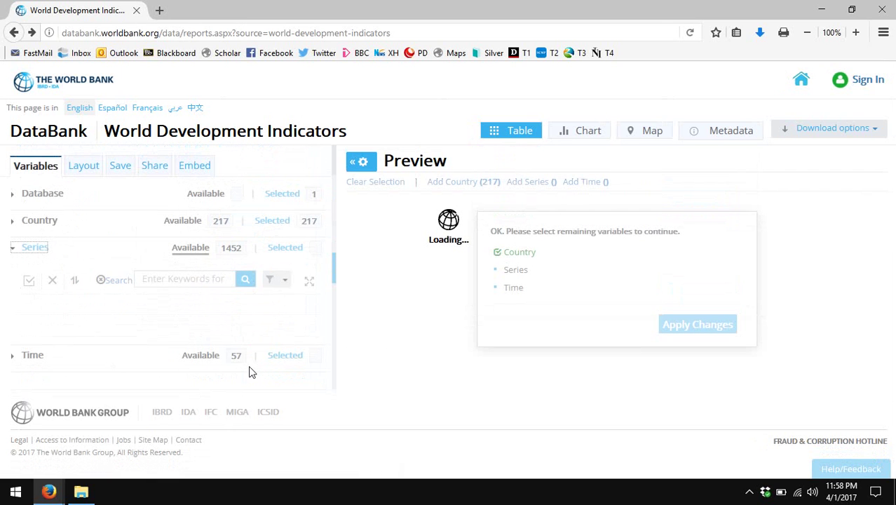
pyautogui.click(165, 281)
pyautogui.write('Refug')
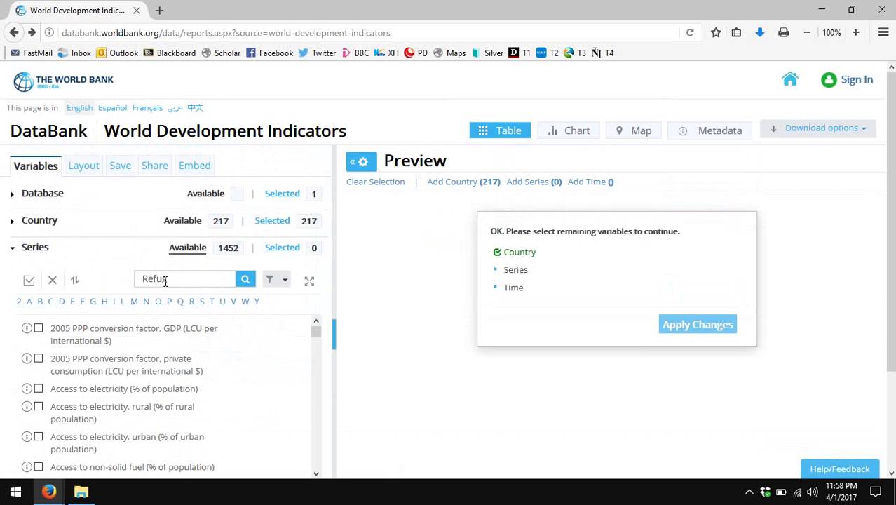
pyautogui.write('ee')
pyautogui.press('Return')
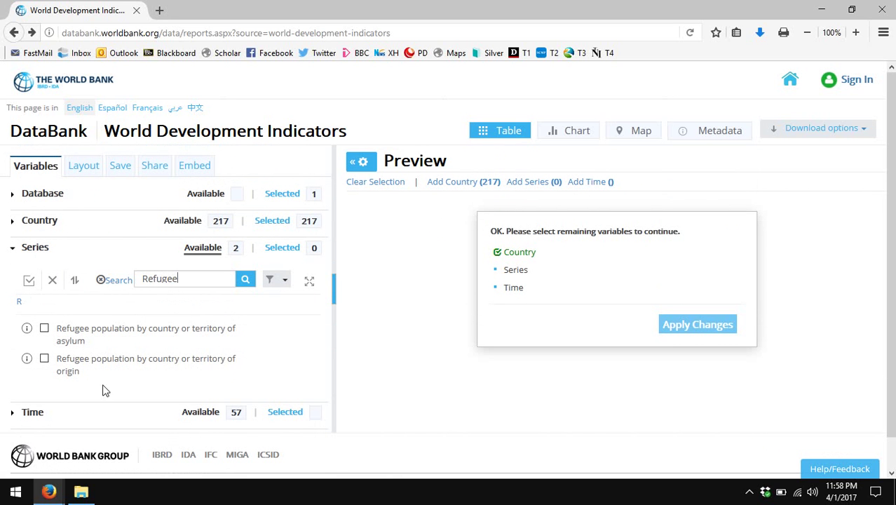
pyautogui.click(44, 328)
pyautogui.click(44, 358)
# - Restrict the Time selection to the year 2015
pyautogui.click(33, 412)
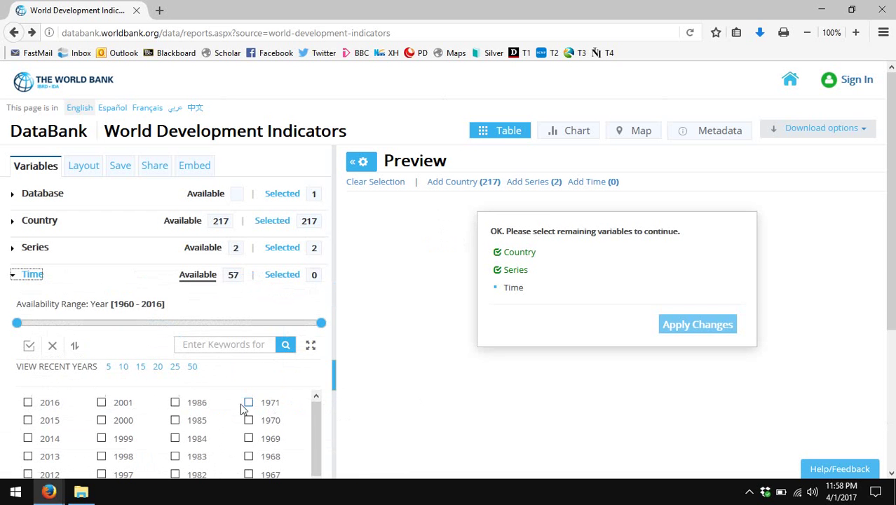
pyautogui.scroll(-2, 142, 429)
pyautogui.scroll(2, 142, 429)
pyautogui.click(28, 420)
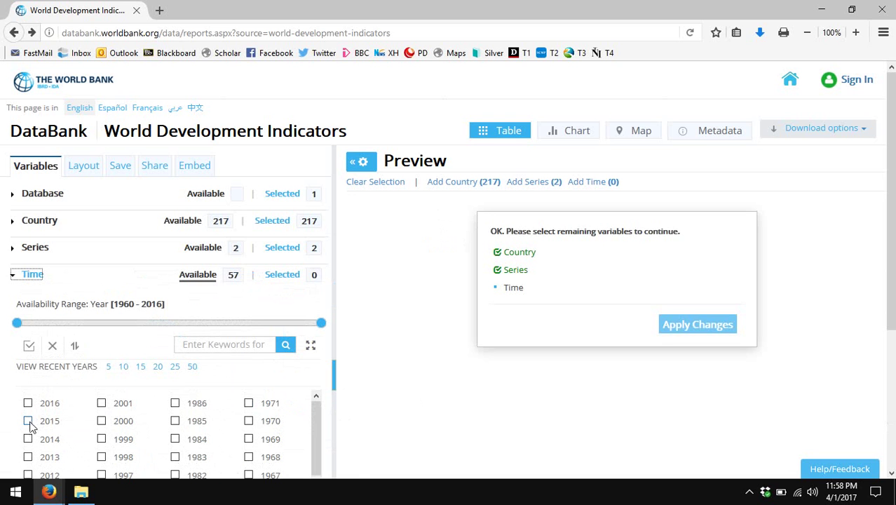
# - Apply the changes to build the preview table, keeping Afghanistan in the country dropdown
pyautogui.click(701, 325)
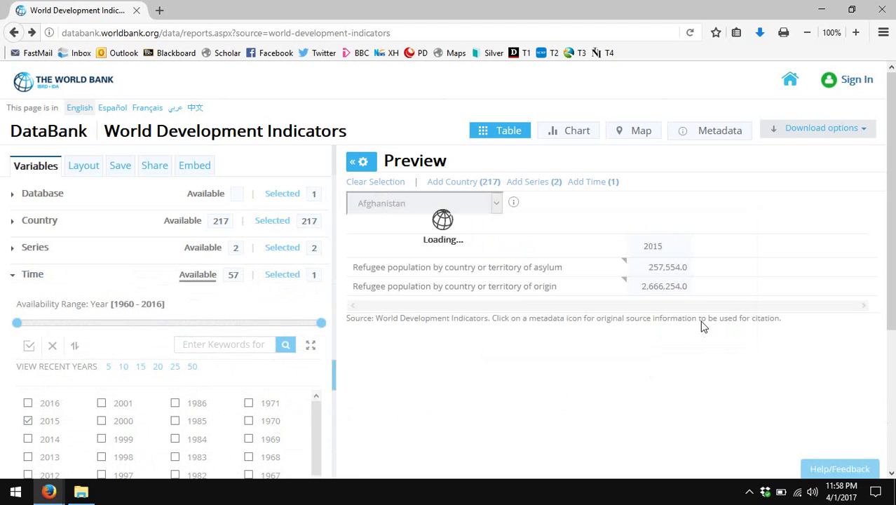
pyautogui.click(496, 205)
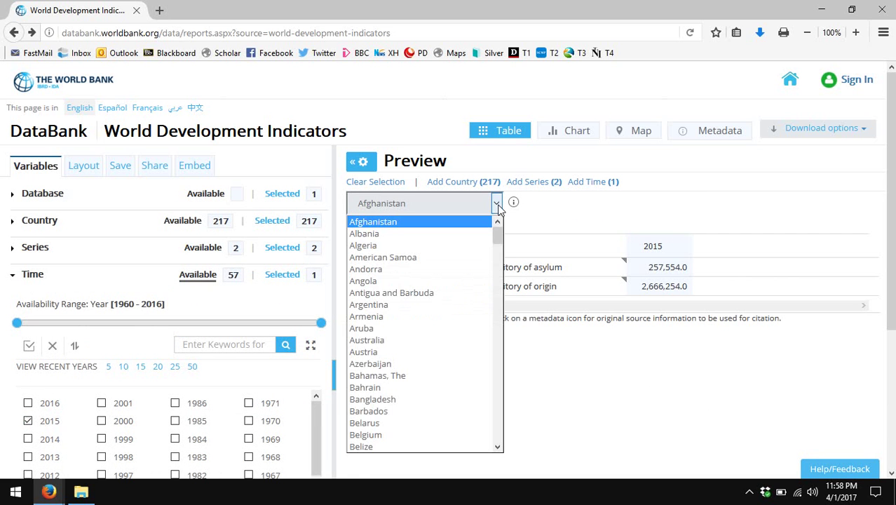
pyautogui.click(497, 206)
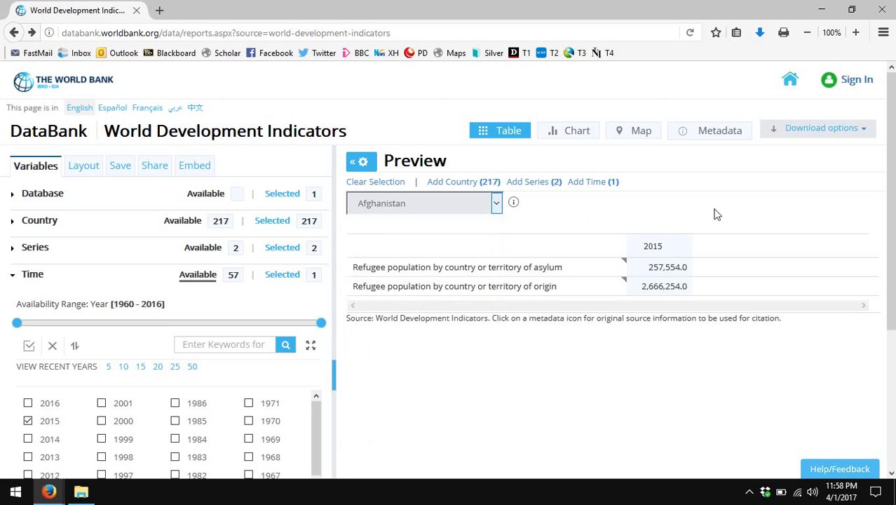
# - Set a custom layout with Time as Page, Series as Column and Country as Row
pyautogui.click(88, 171)
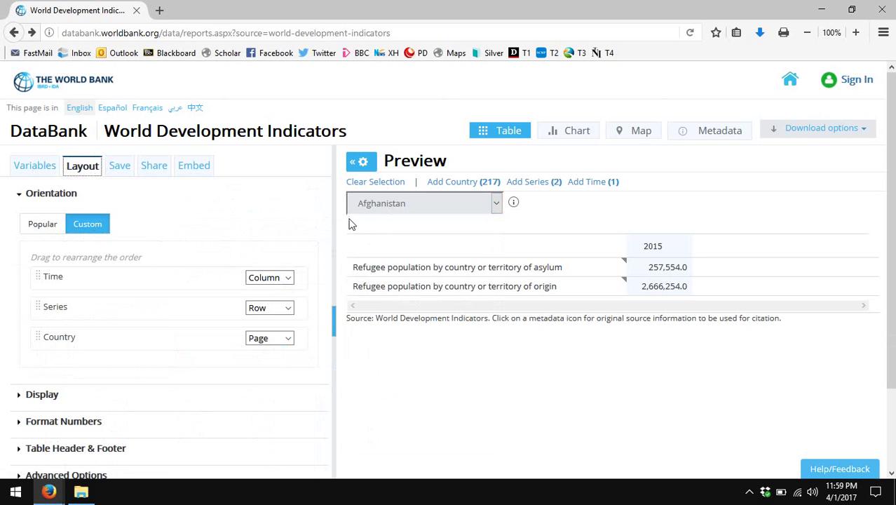
pyautogui.doubleClick(413, 205)
pyautogui.click(266, 277)
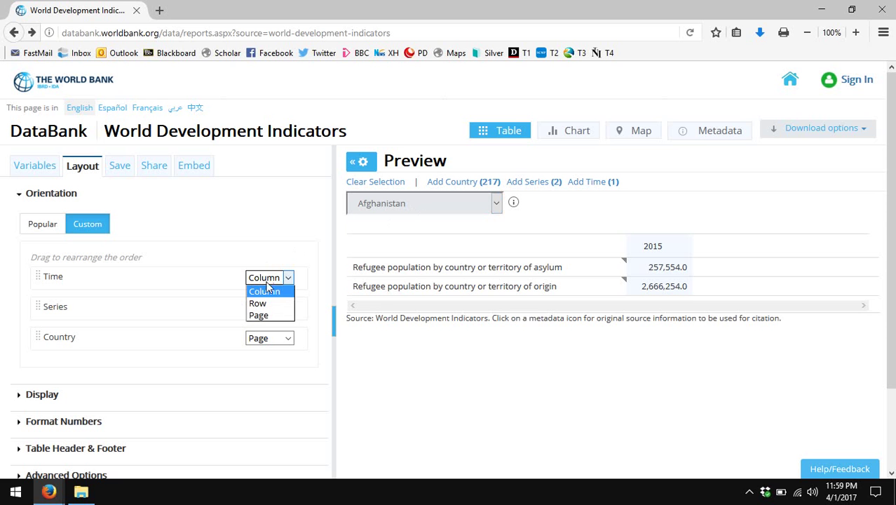
pyautogui.click(242, 275)
pyautogui.click(277, 278)
pyautogui.click(271, 315)
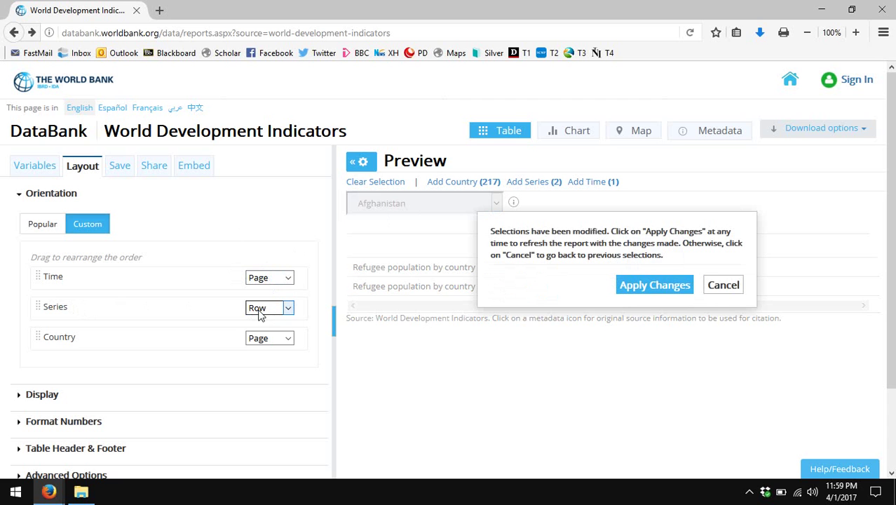
pyautogui.click(259, 313)
pyautogui.click(263, 322)
pyautogui.click(270, 340)
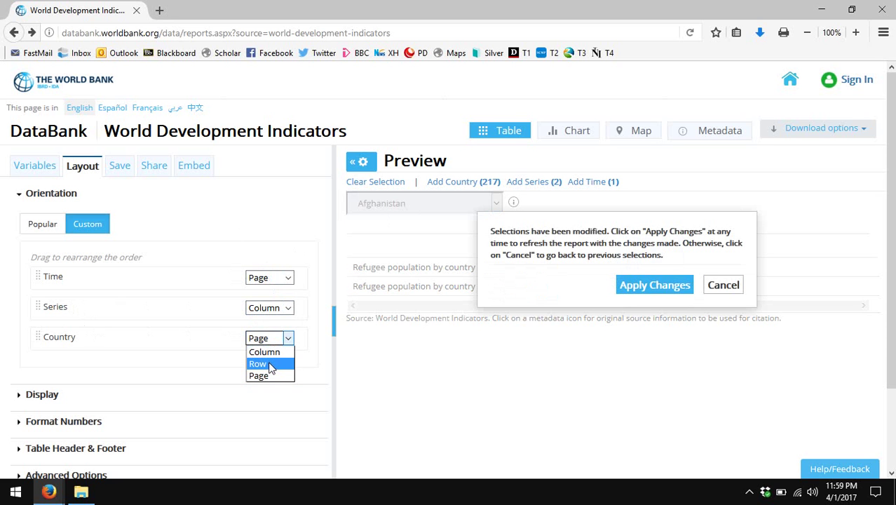
pyautogui.click(269, 364)
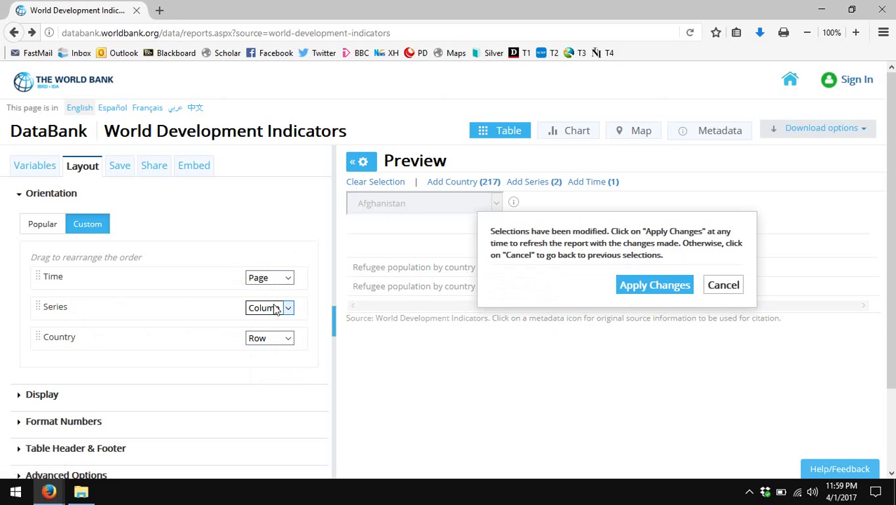
# - Apply the new layout and scroll the preview to check the country rows
pyautogui.click(632, 295)
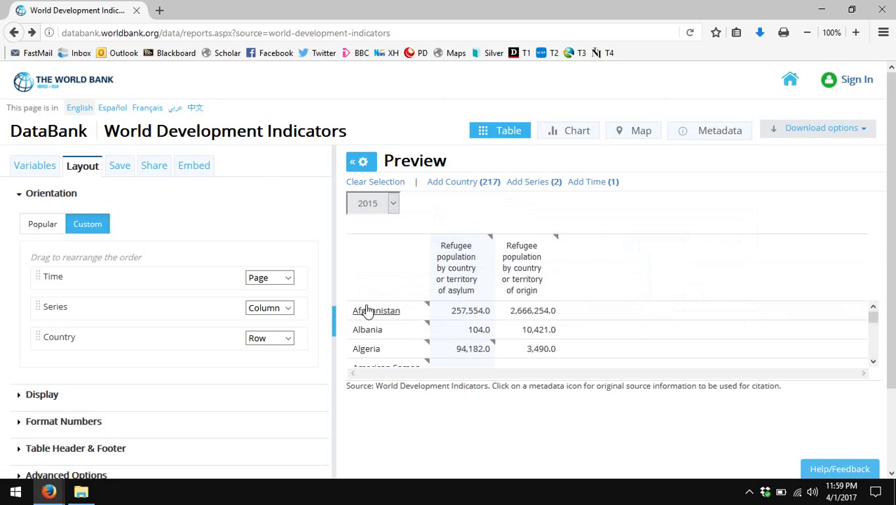
pyautogui.scroll(-5, 499, 331)
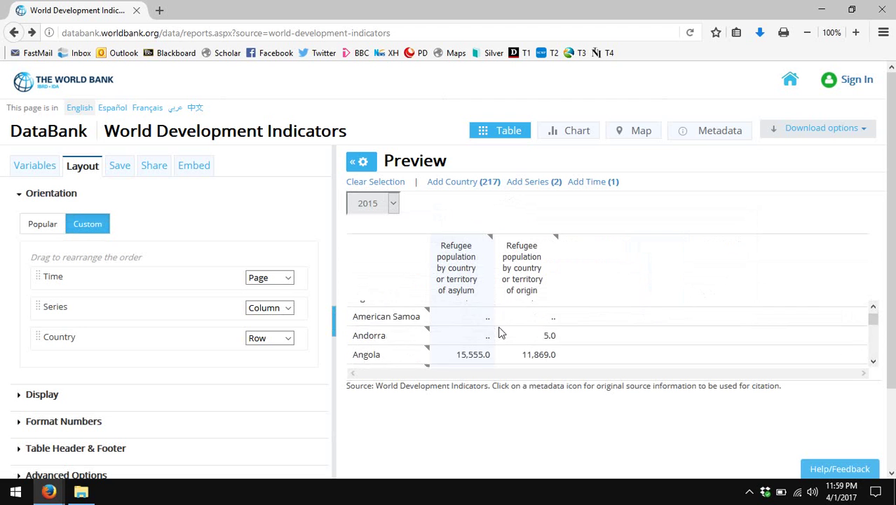
pyautogui.scroll(-5, 499, 331)
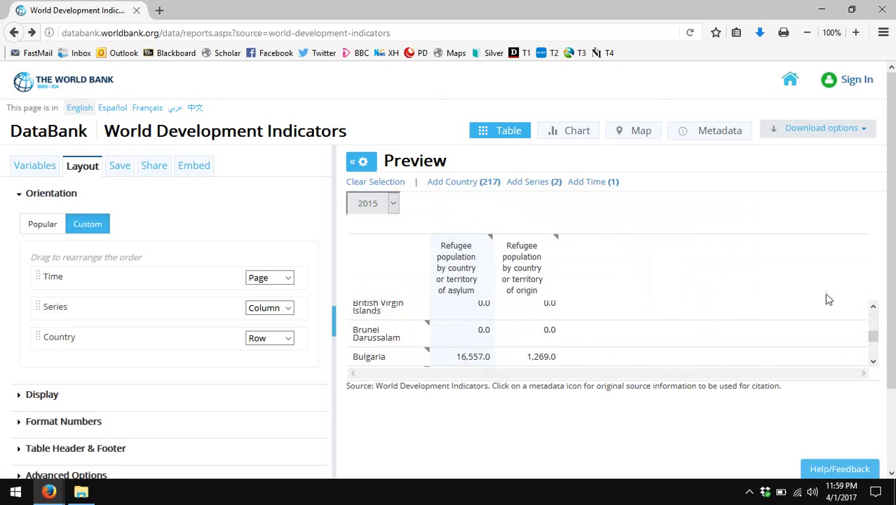
# - Download the table as an Excel file and minimize Firefox
pyautogui.click(808, 132)
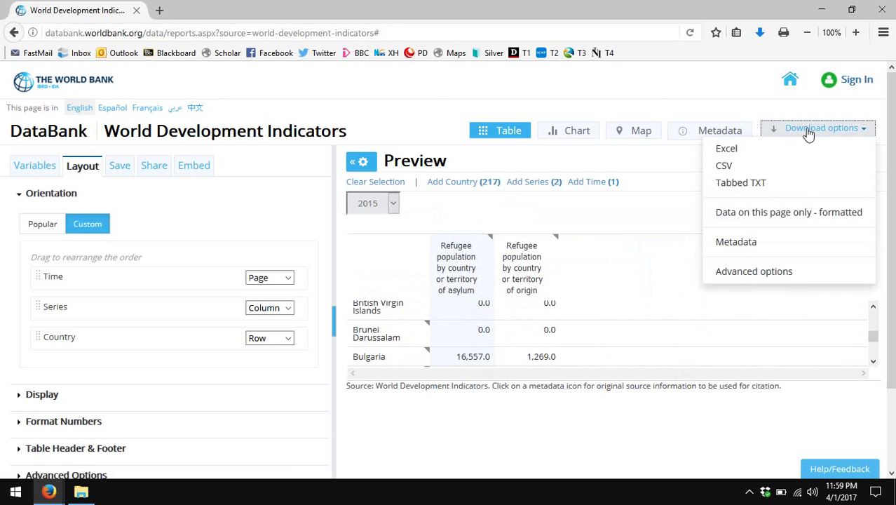
pyautogui.click(725, 151)
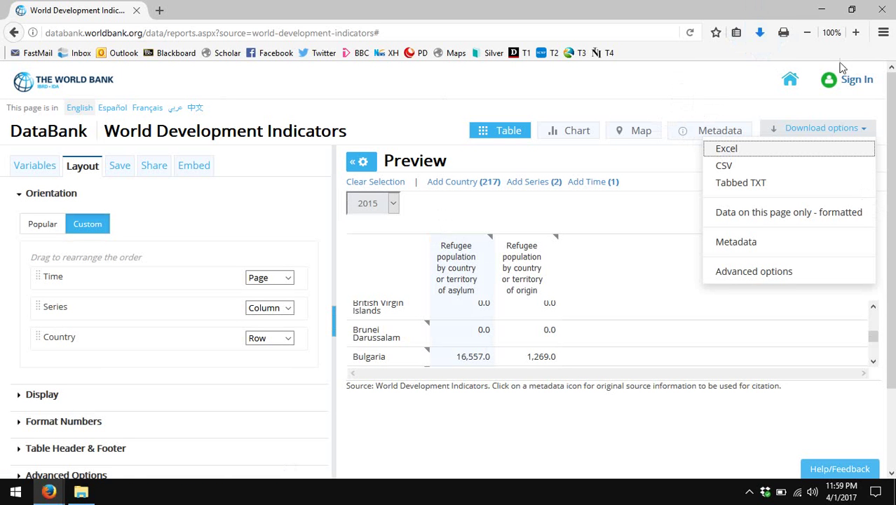
pyautogui.click(817, 10)
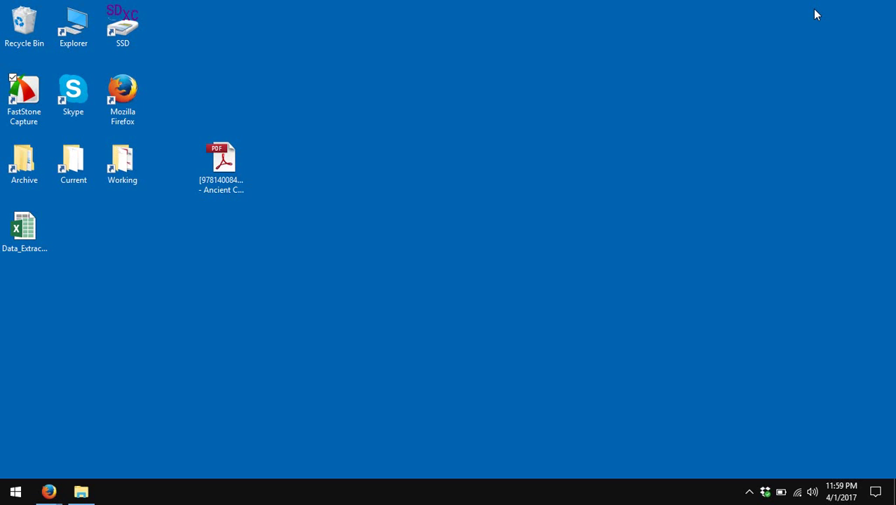
# - Open the Data_Extract workbook, enable editing, and autofit columns E and F
pyautogui.doubleClick(23, 229)
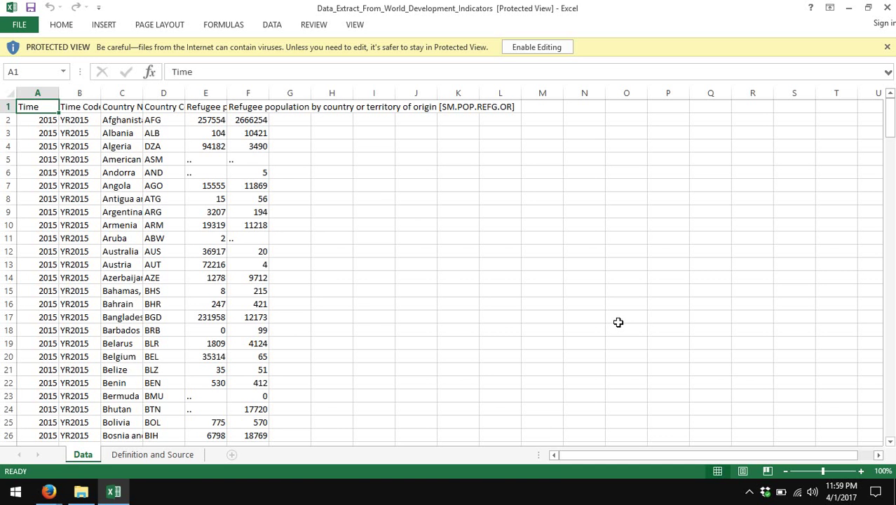
pyautogui.click(533, 47)
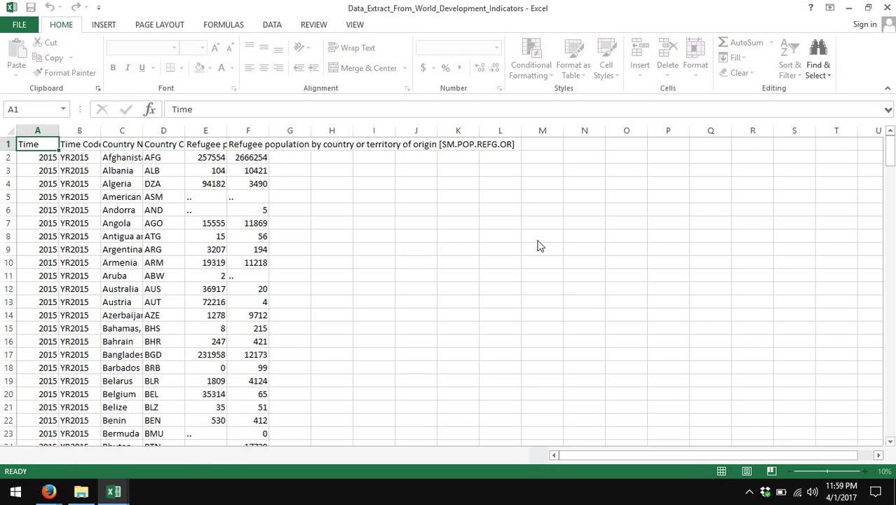
pyautogui.doubleClick(226, 131)
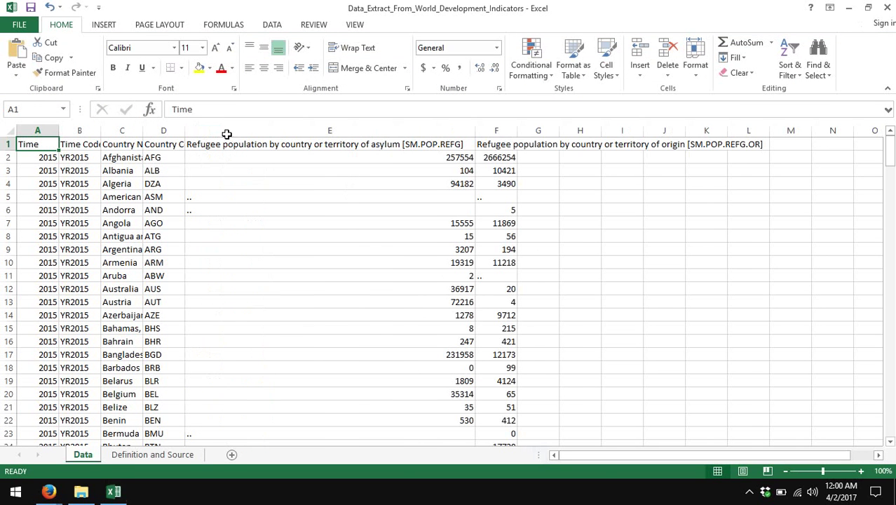
pyautogui.doubleClick(520, 130)
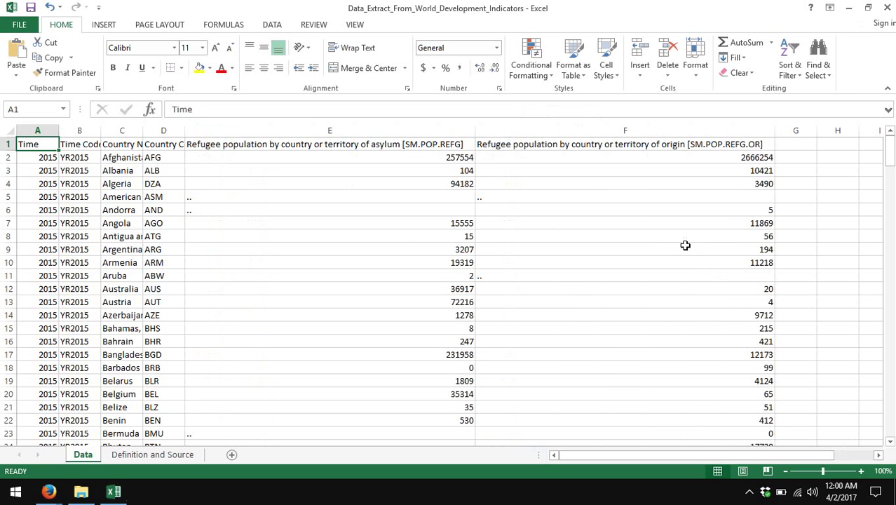
pyautogui.scroll(-13, 677, 244)
pyautogui.scroll(-20, 672, 244)
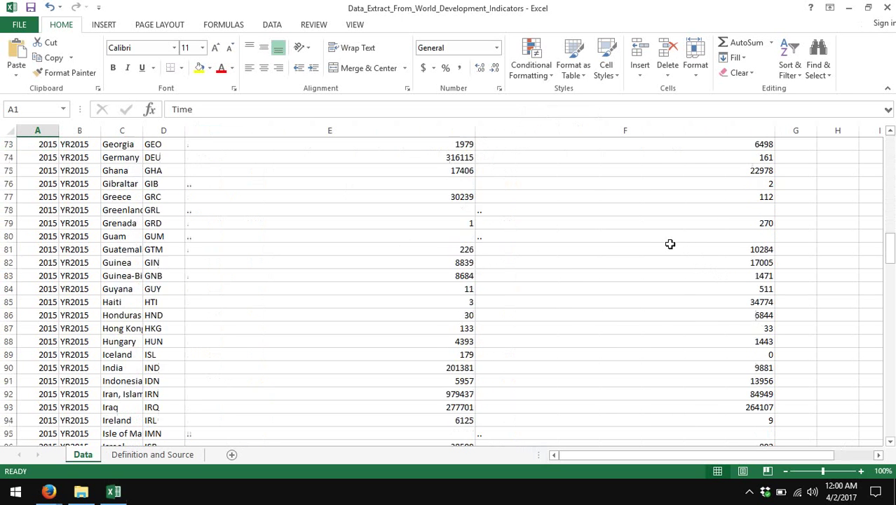
pyautogui.scroll(-16, 674, 248)
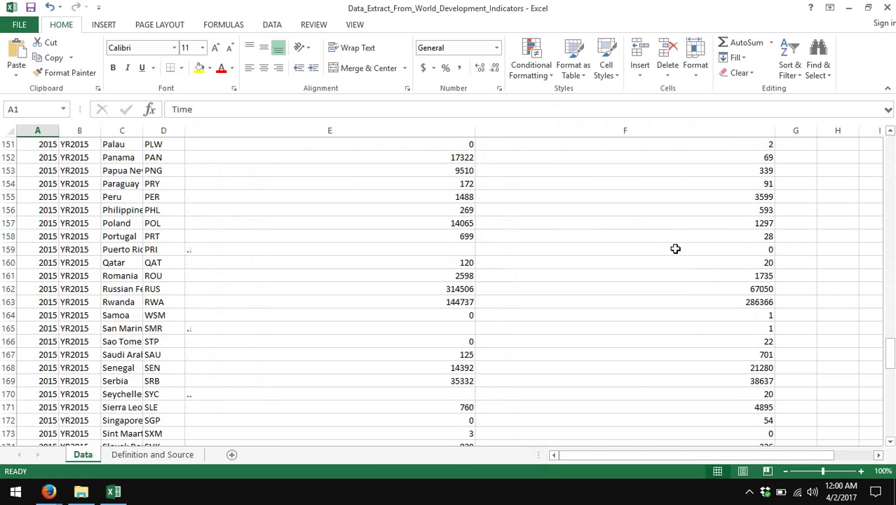
# - Minimize Excel and return to the DataBank browser window, closing the download list
pyautogui.click(848, 10)
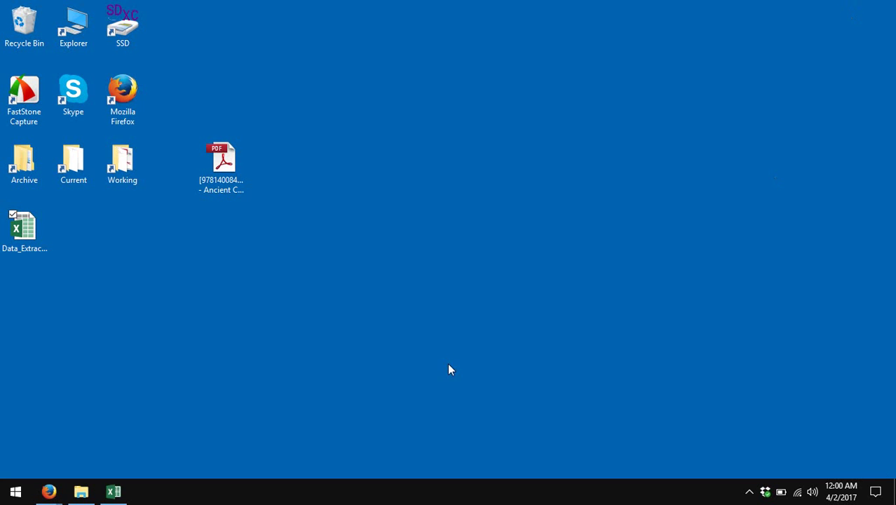
pyautogui.moveTo(49, 491)
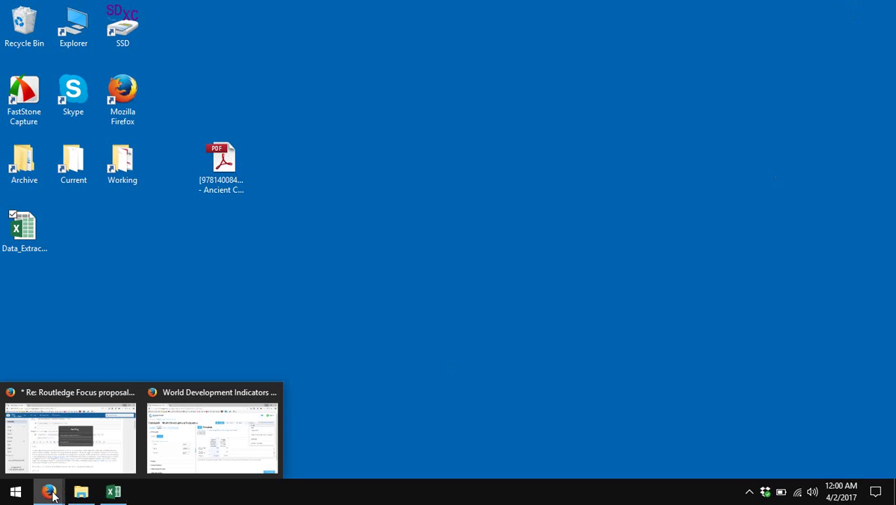
pyautogui.click(192, 445)
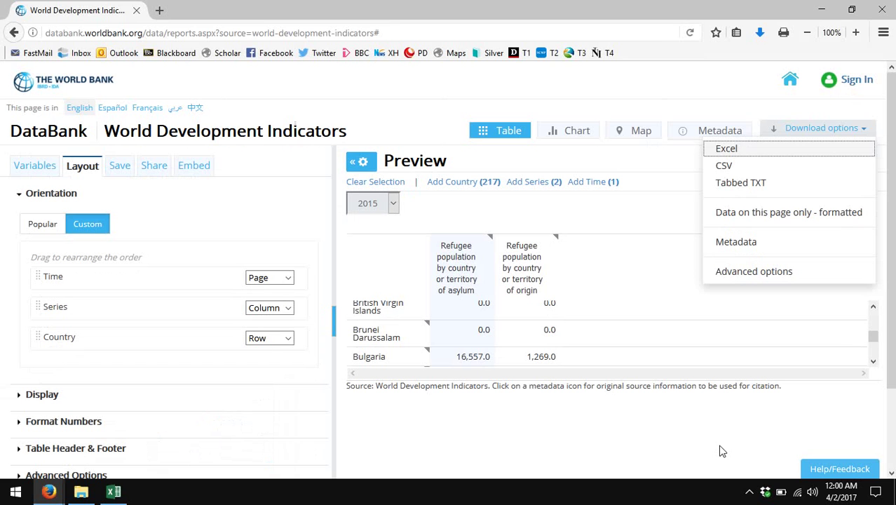
pyautogui.click(599, 444)
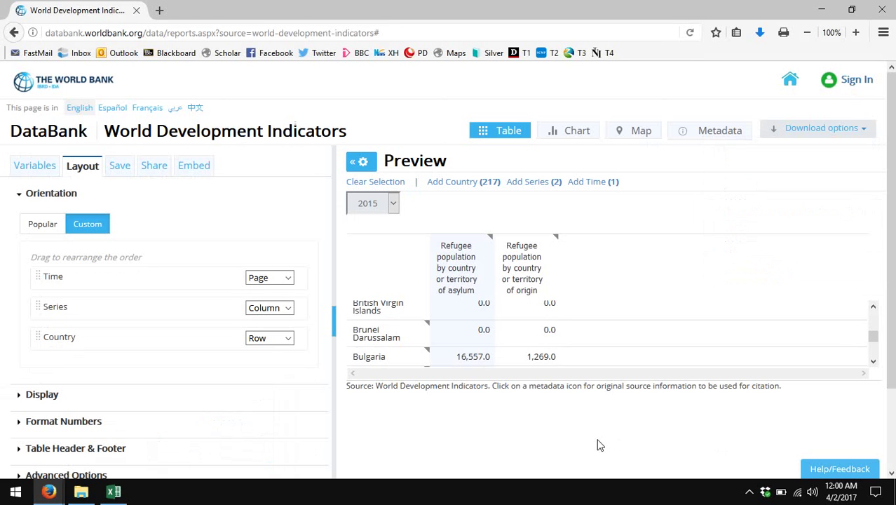